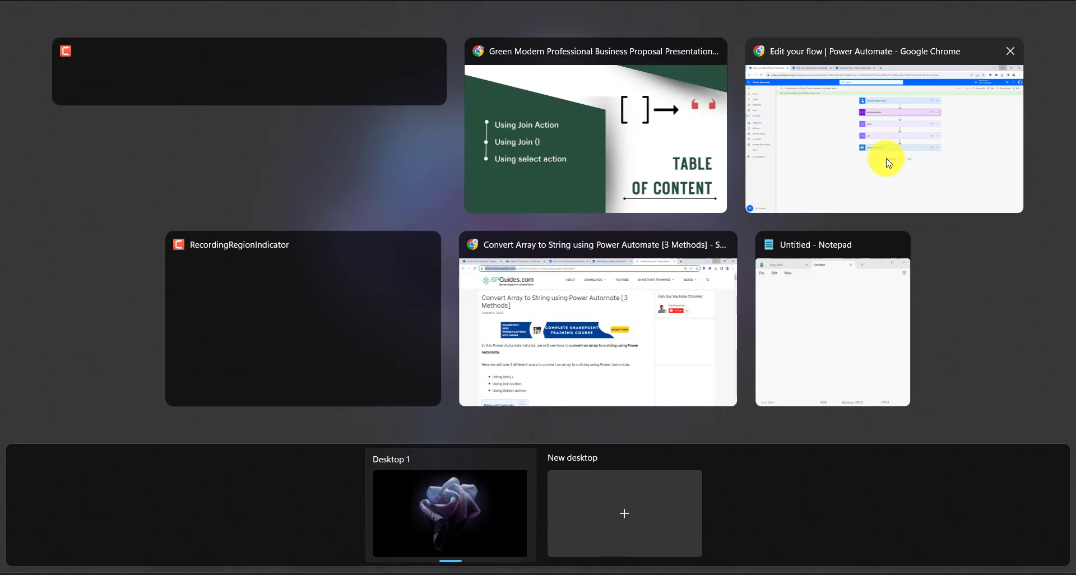
Switch to the Power Automate flow and review its Join action on the emails array and its Send an email (V2) action
{"action": "left_click", "coordinate": [888, 166]}
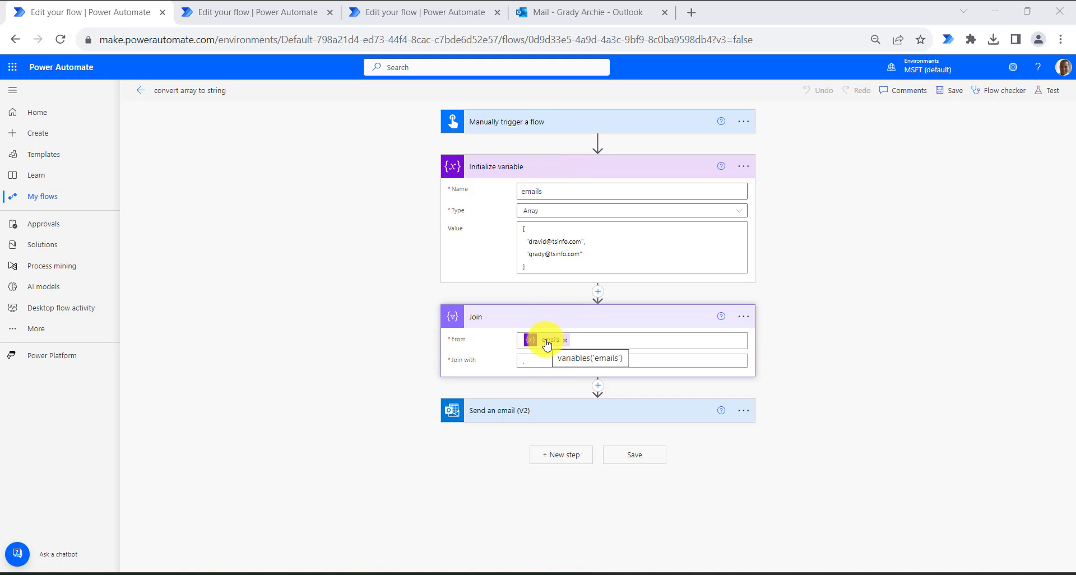
{"action": "left_click", "coordinate": [546, 342]}
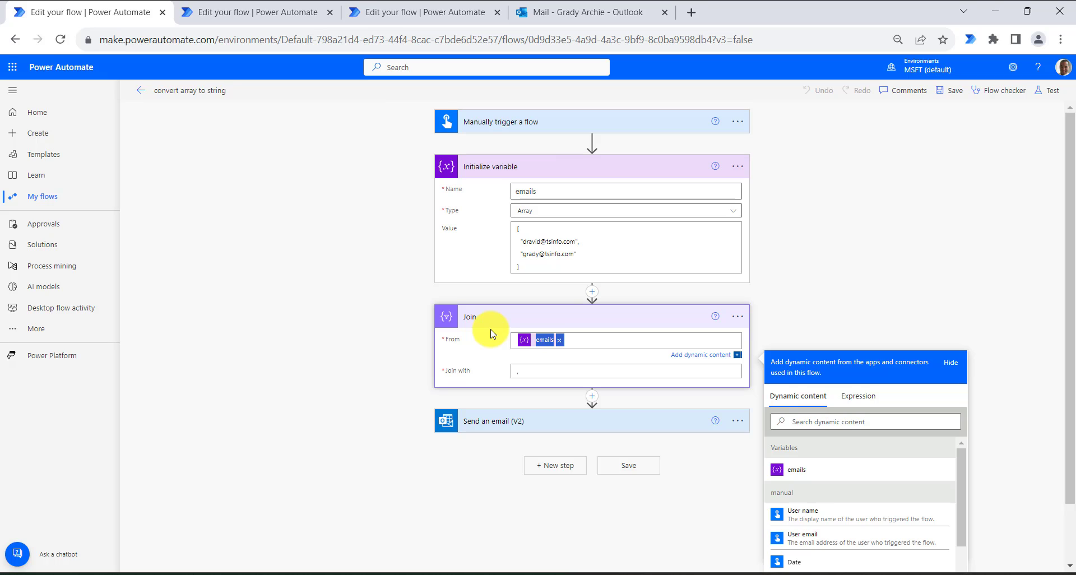
{"action": "left_click", "coordinate": [577, 420]}
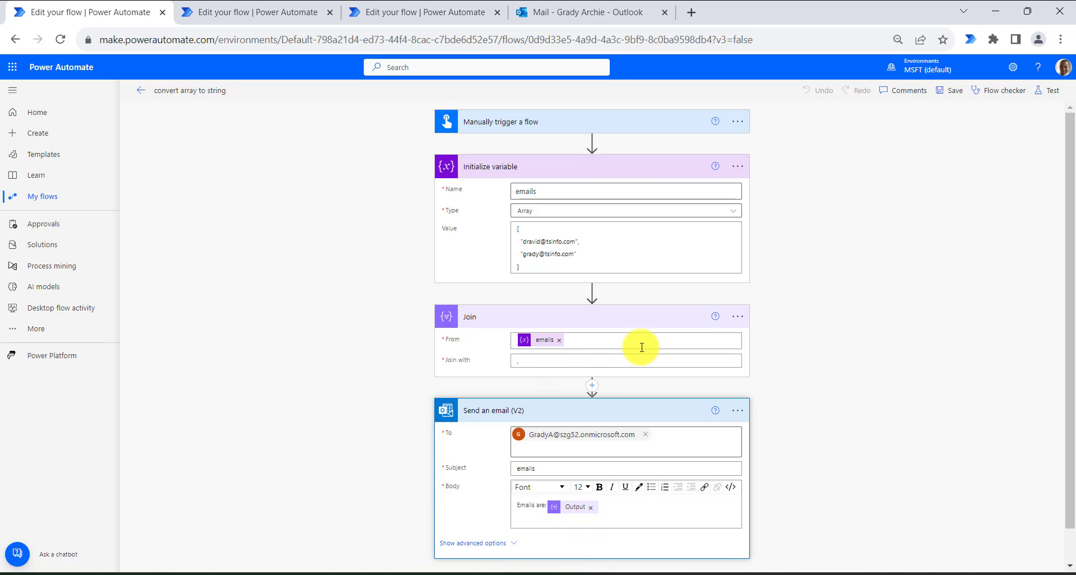
Save the flow that uses the Join action and run a manual test of it
{"action": "left_click", "coordinate": [950, 90]}
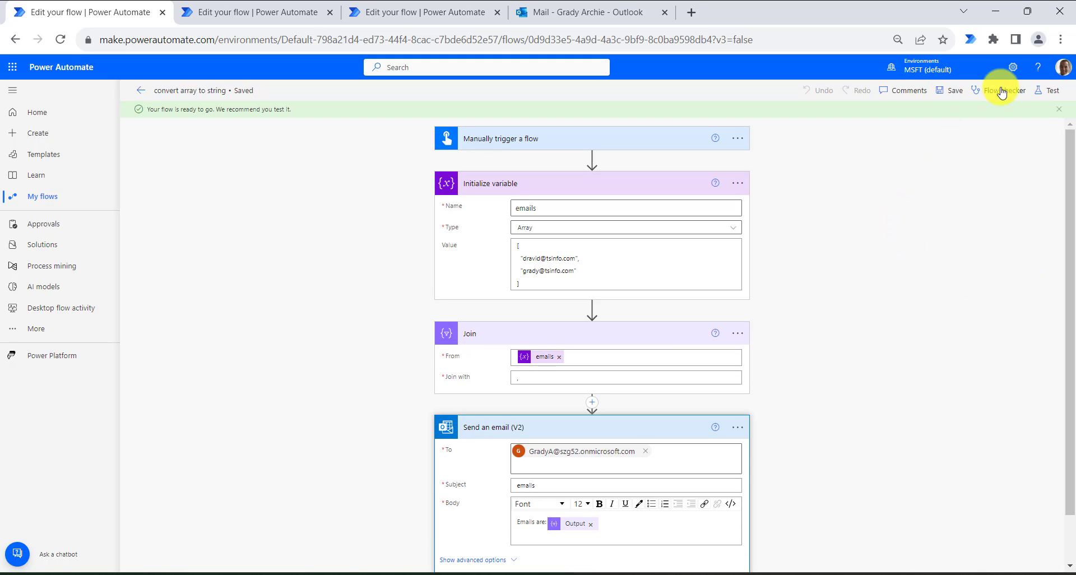
{"action": "left_click", "coordinate": [1049, 90]}
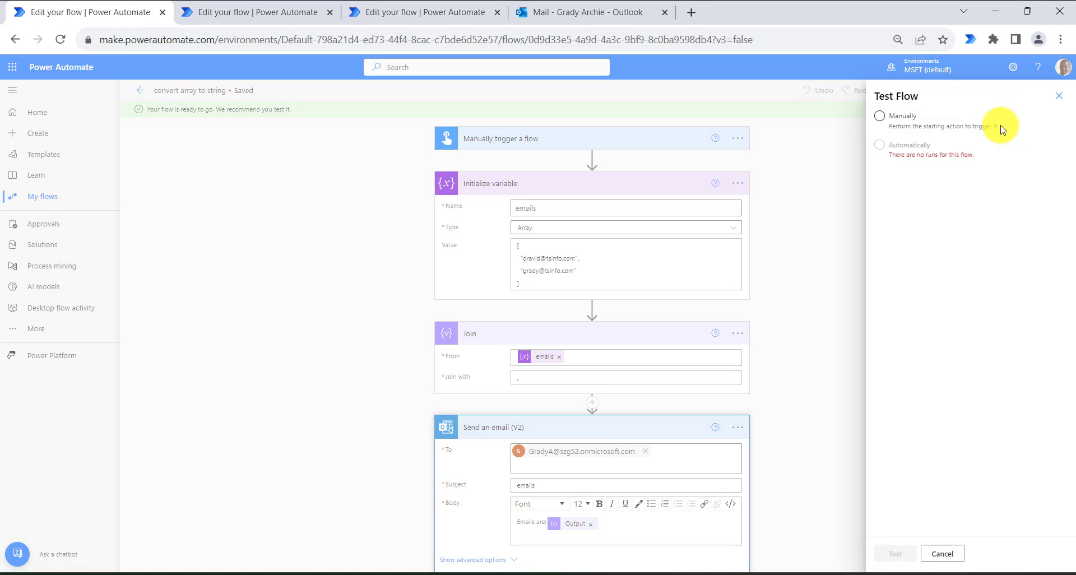
{"action": "left_click", "coordinate": [880, 116]}
{"action": "left_click", "coordinate": [892, 553]}
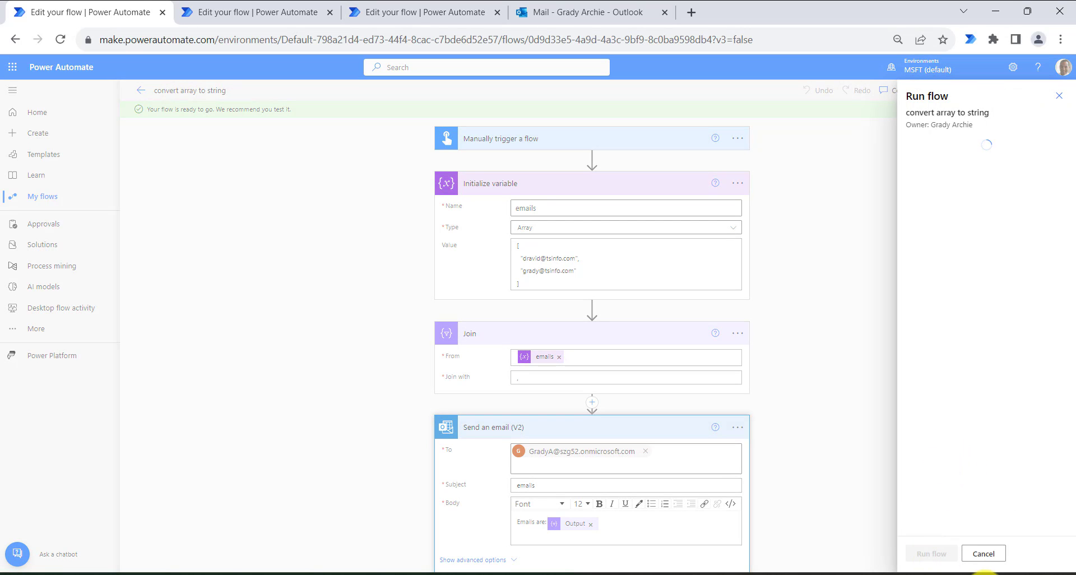
{"action": "left_click", "coordinate": [937, 554]}
{"action": "left_click", "coordinate": [939, 555]}
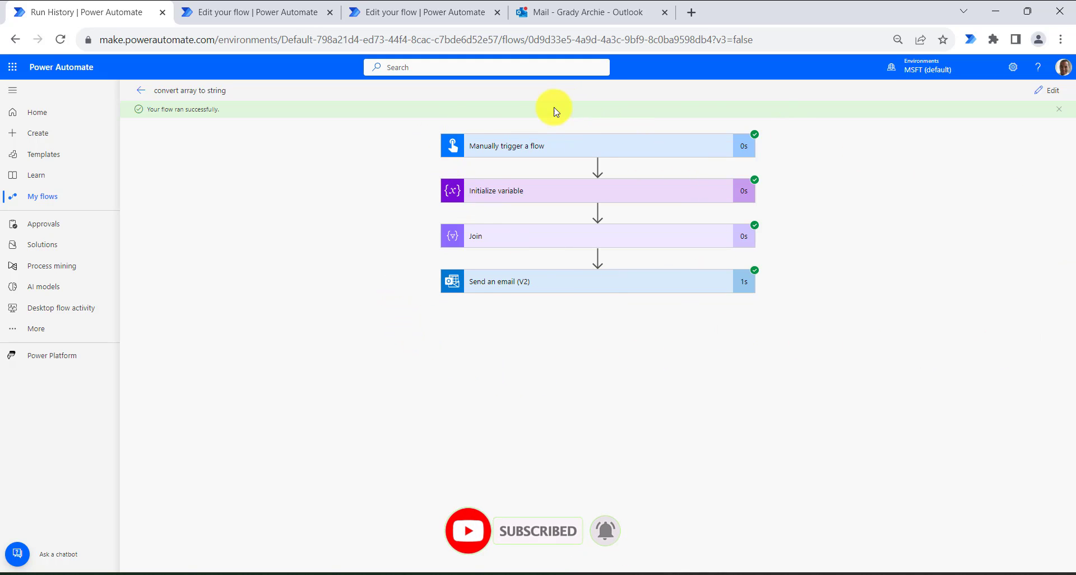
Switch to Outlook and check the joined address string in the newest message with the subject emails
{"action": "left_click", "coordinate": [563, 14]}
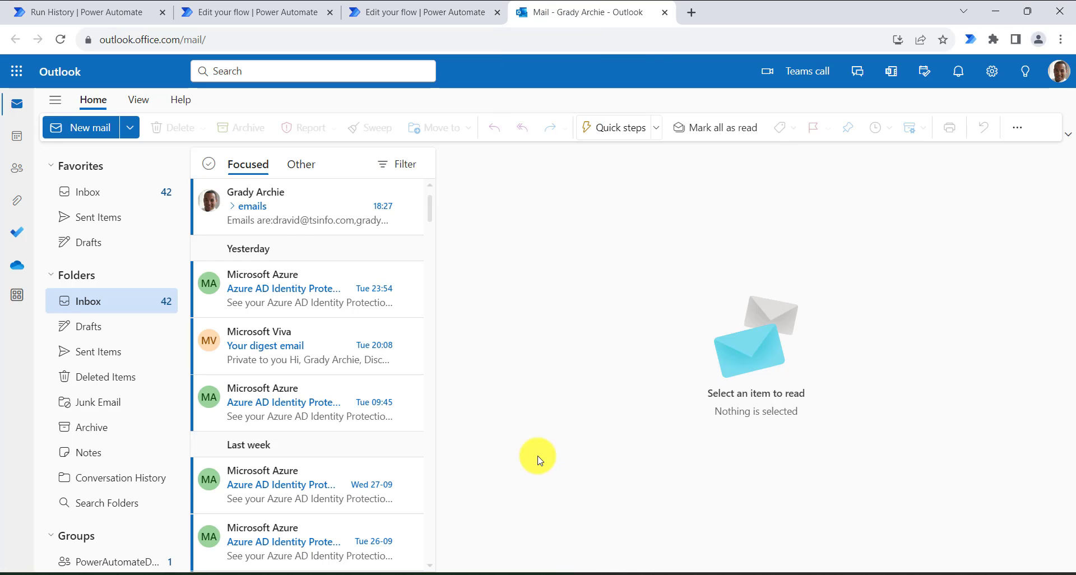
{"action": "left_click", "coordinate": [289, 212]}
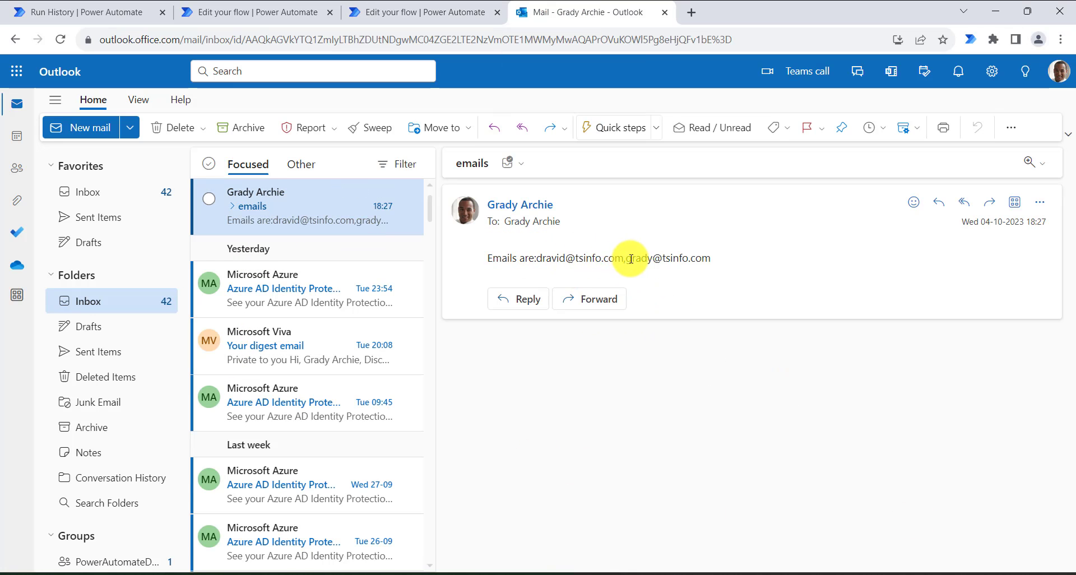
{"action": "triple_click", "coordinate": [524, 258]}
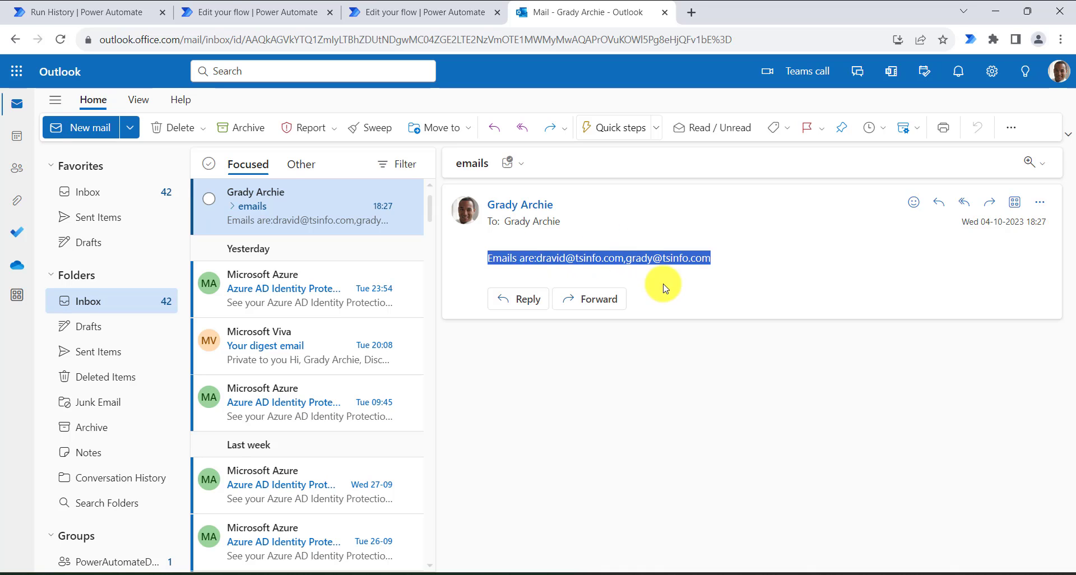
{"action": "left_click", "coordinate": [626, 260]}
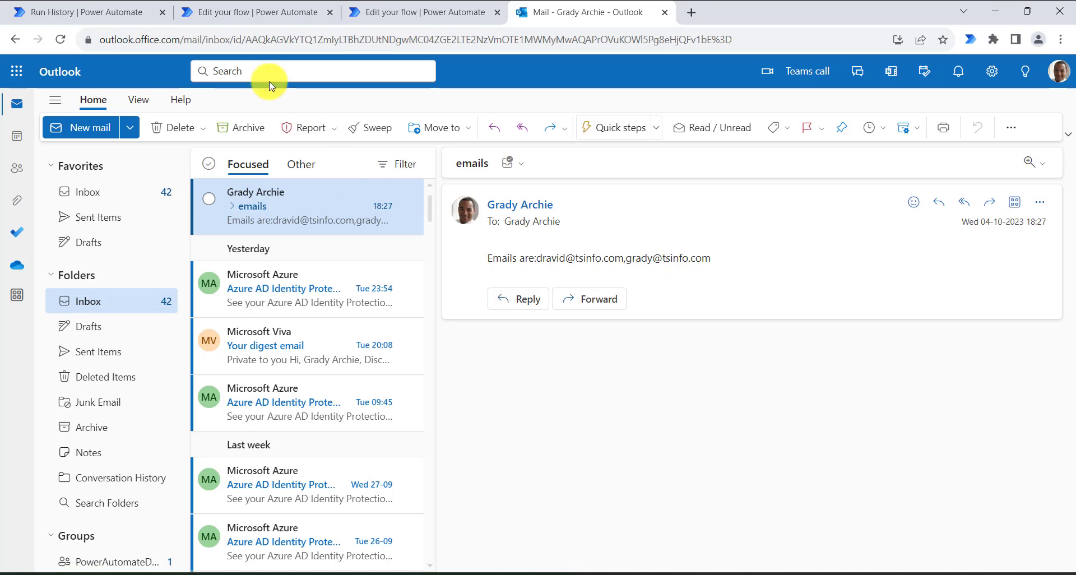
Switch to the Power Automate flow with the Compose action and review its emails array, join() expression and Send an email (V2) settings
{"action": "left_click", "coordinate": [245, 15]}
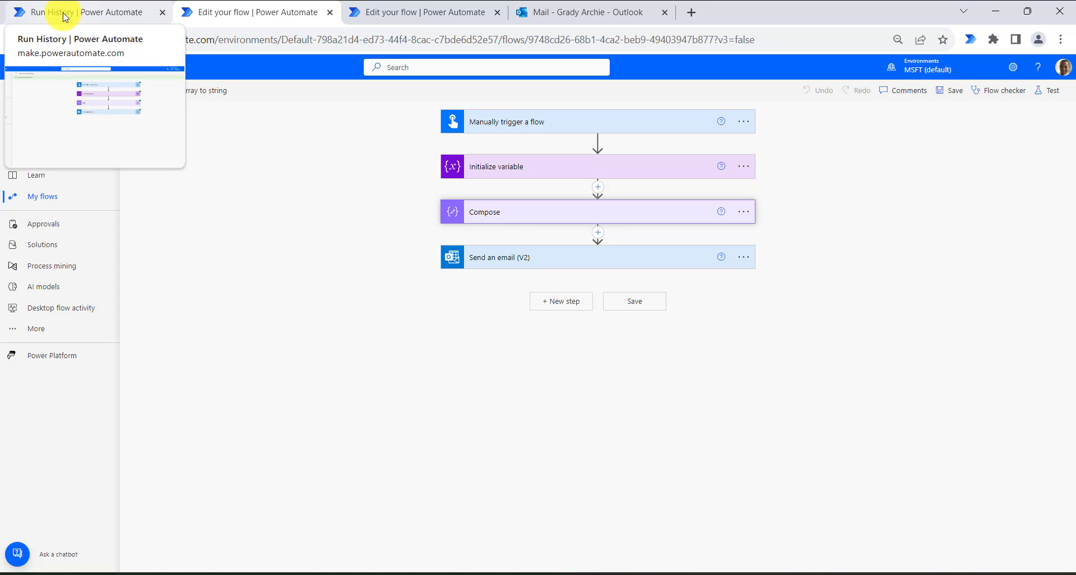
{"action": "left_click", "coordinate": [543, 175]}
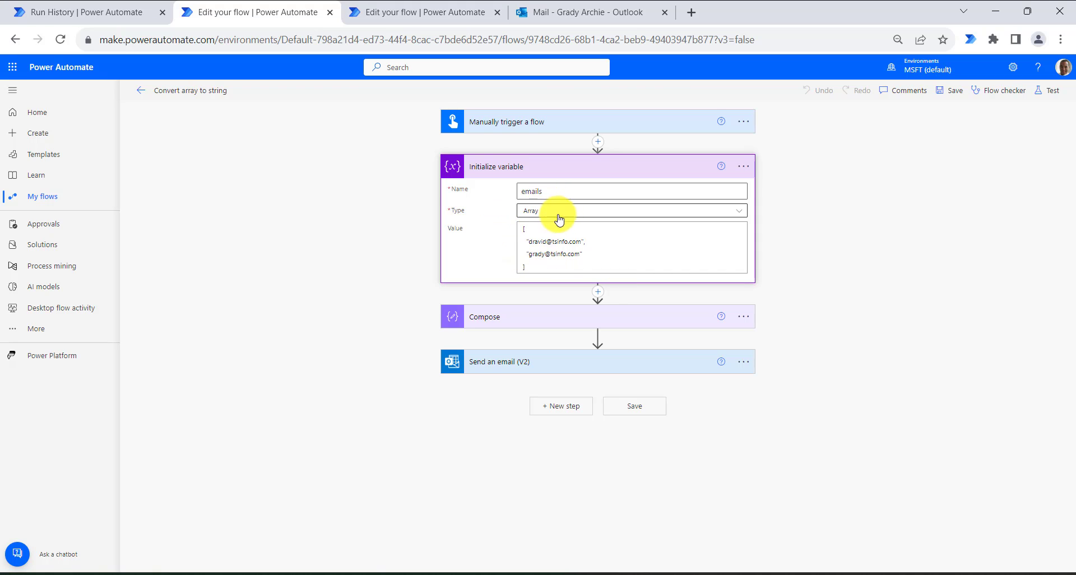
{"action": "left_click", "coordinate": [542, 322]}
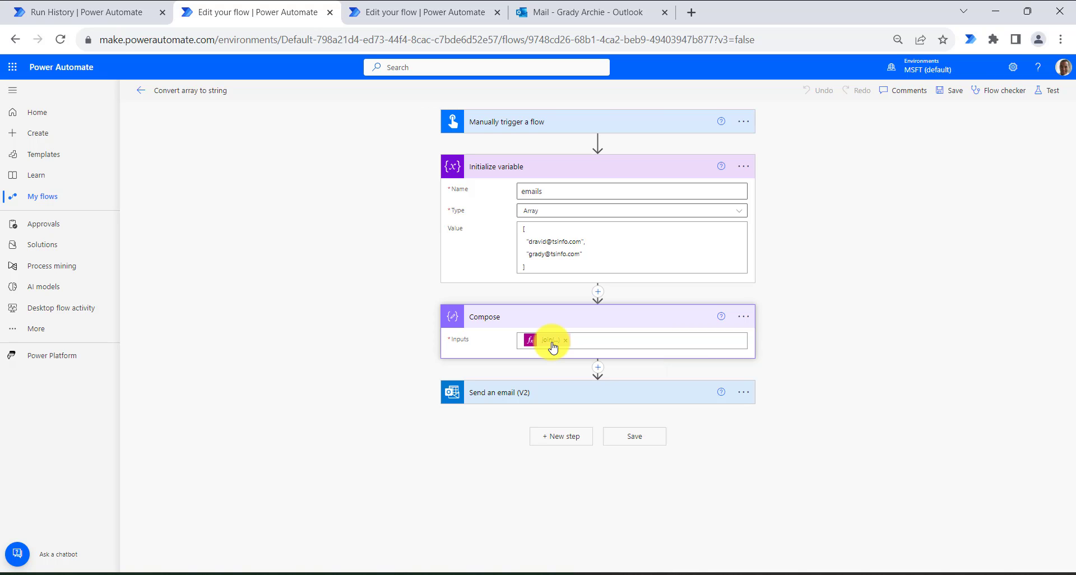
{"action": "key", "text": "ctrl+plus"}
{"action": "key", "text": "ctrl+plus"}
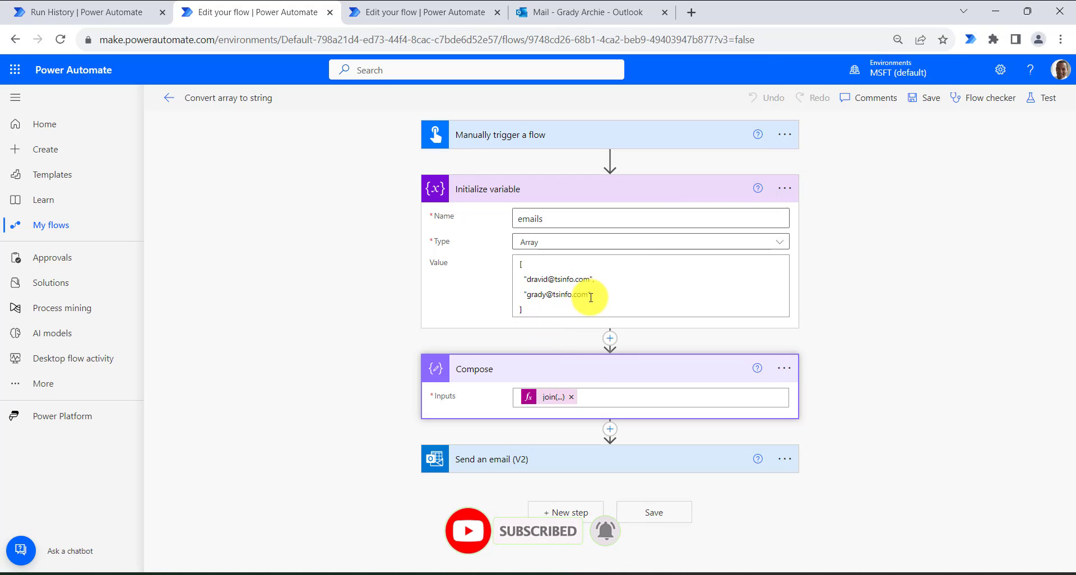
{"action": "left_click", "coordinate": [573, 461]}
{"action": "scroll", "coordinate": [547, 417], "scroll_direction": "down", "scroll_amount": 2}
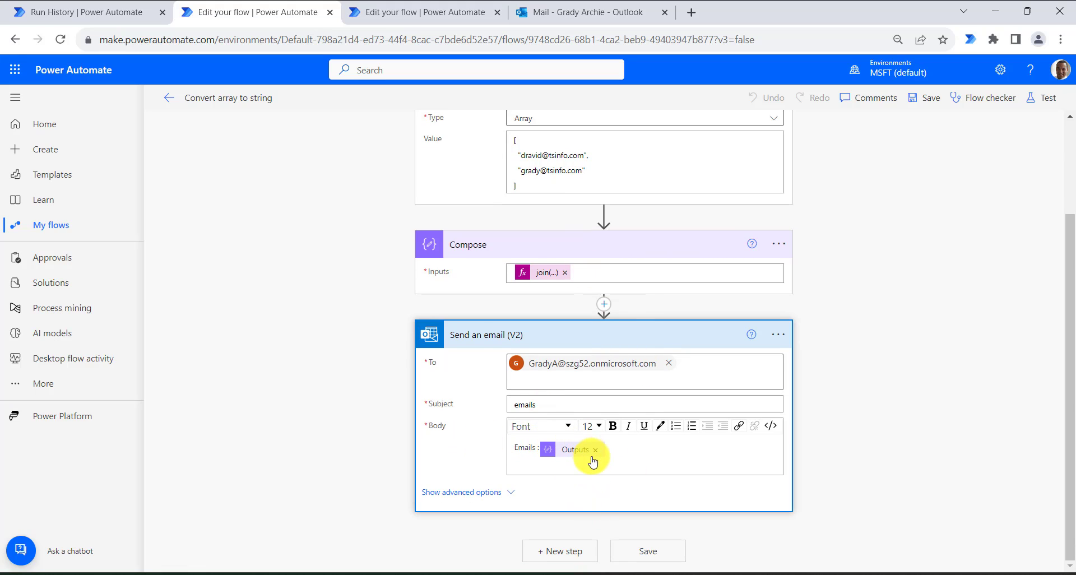
Save the flow that uses the join() expression and run a test of it
{"action": "left_click", "coordinate": [924, 107]}
{"action": "left_click", "coordinate": [926, 104]}
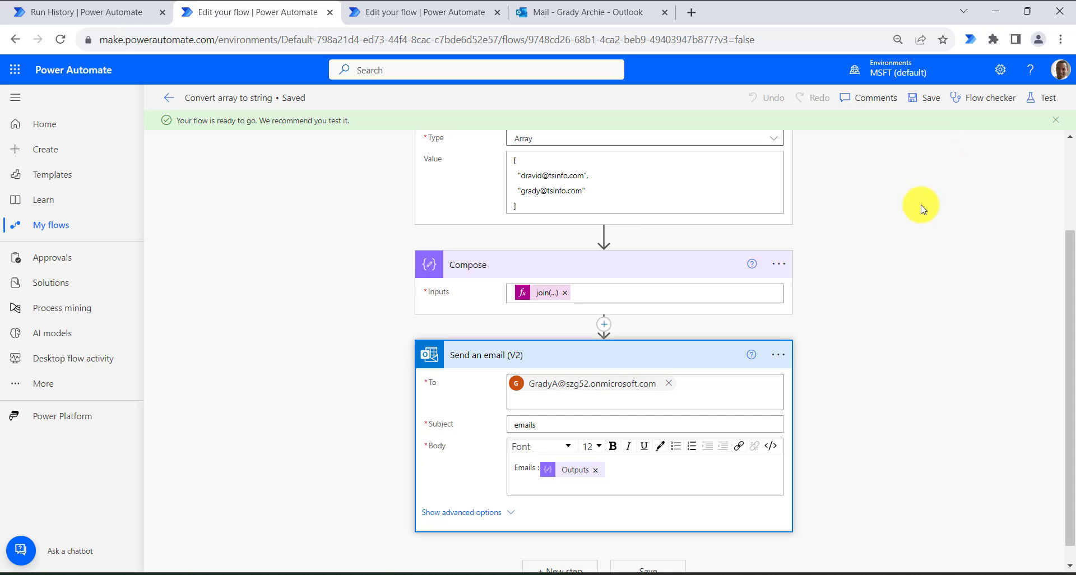
{"action": "left_click", "coordinate": [1043, 98]}
{"action": "left_click", "coordinate": [841, 128]}
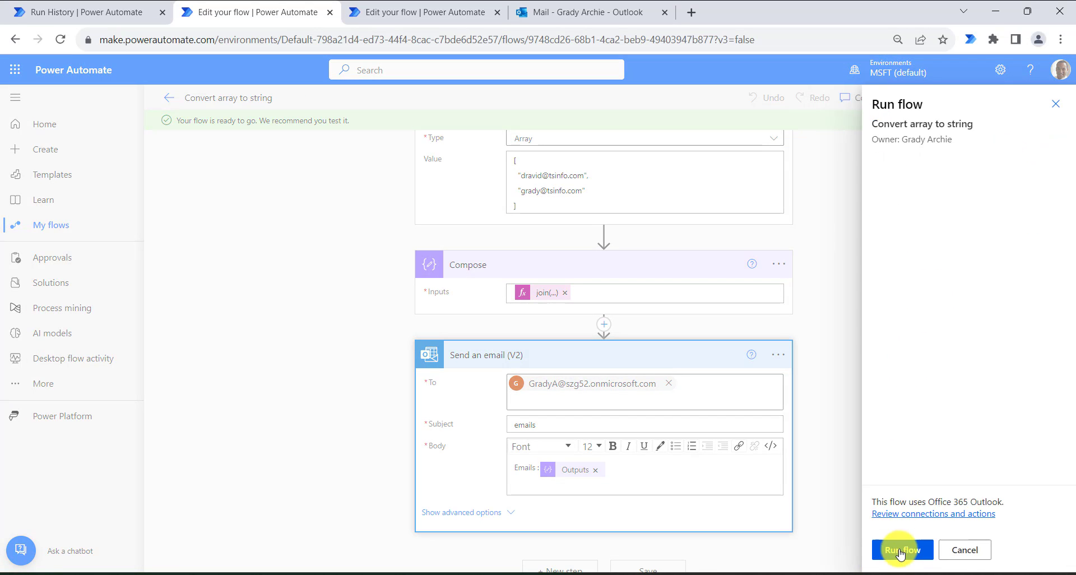
{"action": "left_click", "coordinate": [900, 552]}
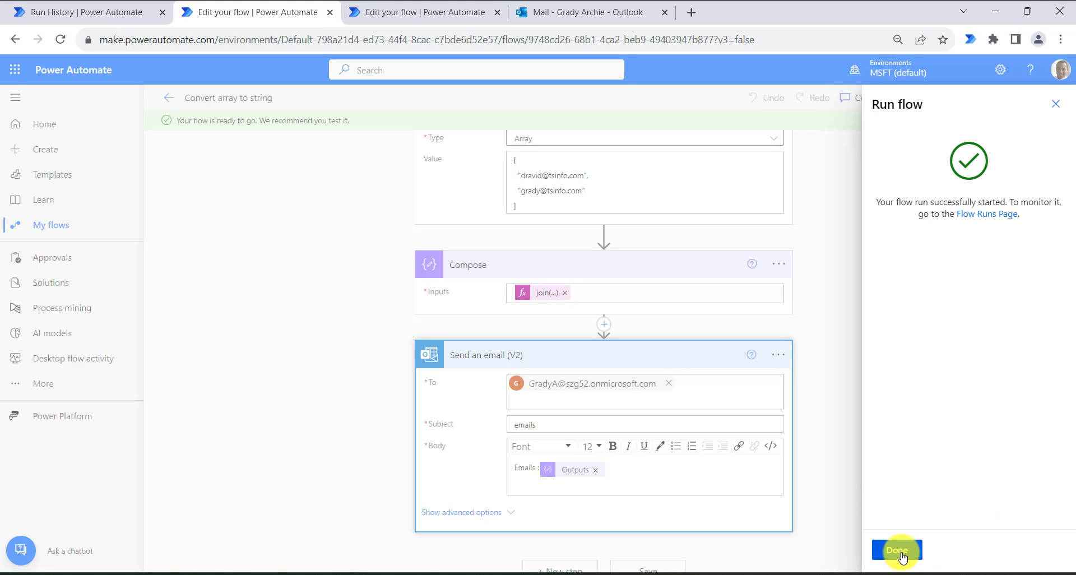
{"action": "left_click", "coordinate": [897, 550]}
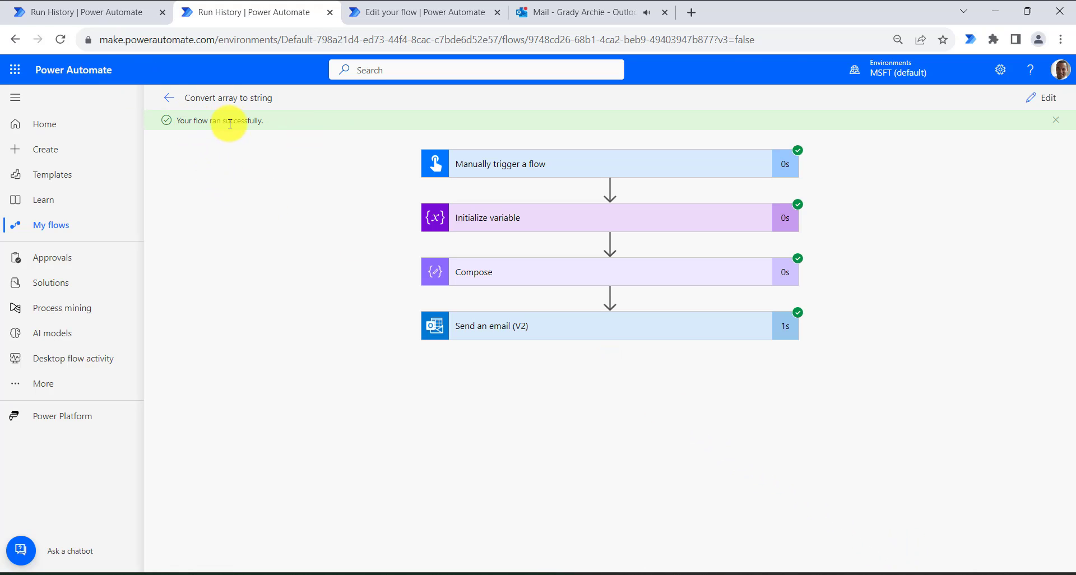
Switch to Outlook and check the comma-separated addresses in the new message sent by the Compose flow
{"action": "left_click", "coordinate": [575, 11]}
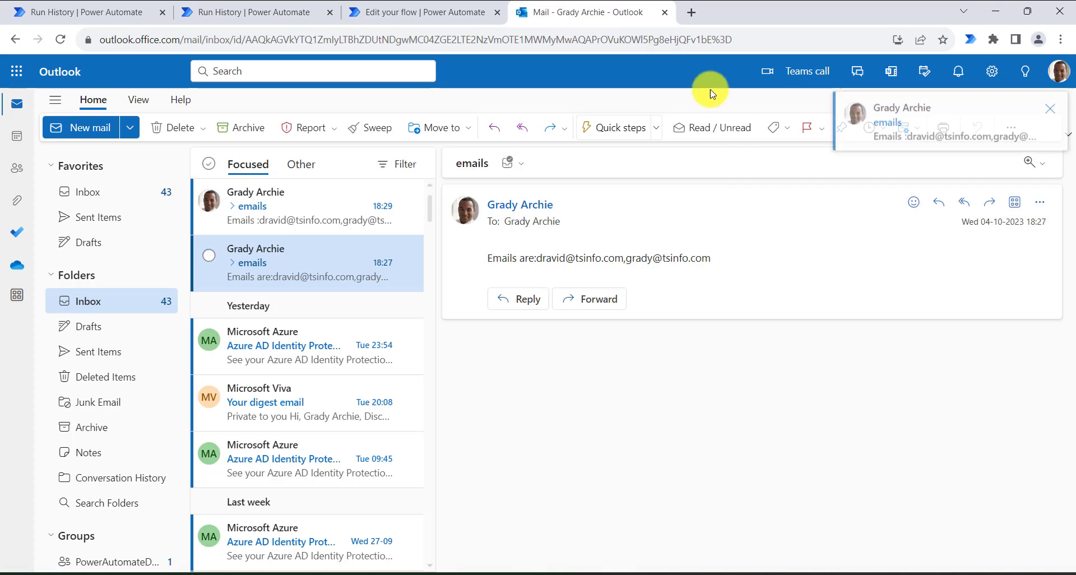
{"action": "left_click", "coordinate": [301, 213]}
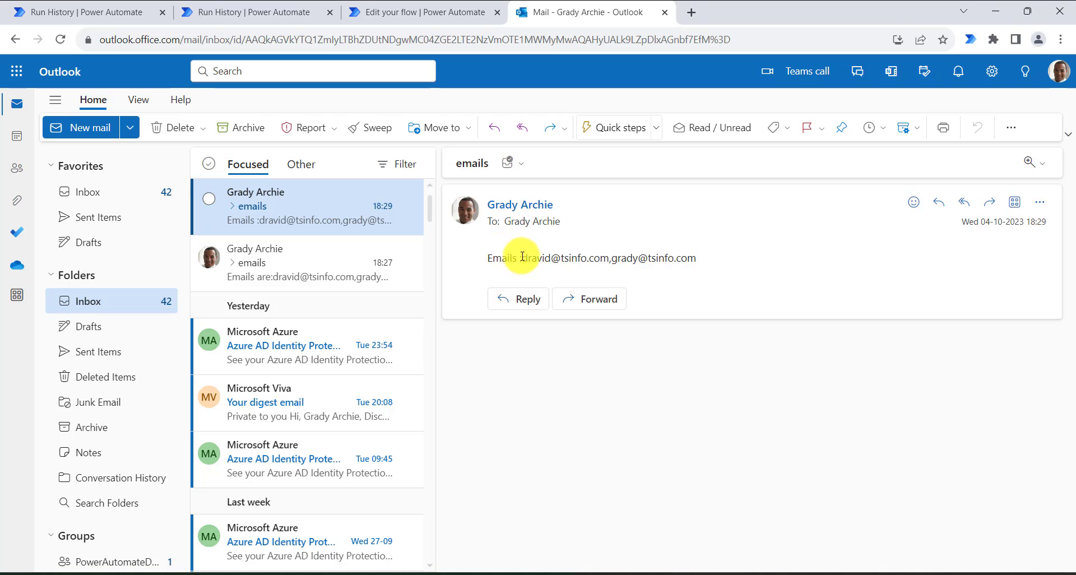
{"action": "left_click_drag", "start_coordinate": [523, 258], "coordinate": [698, 259]}
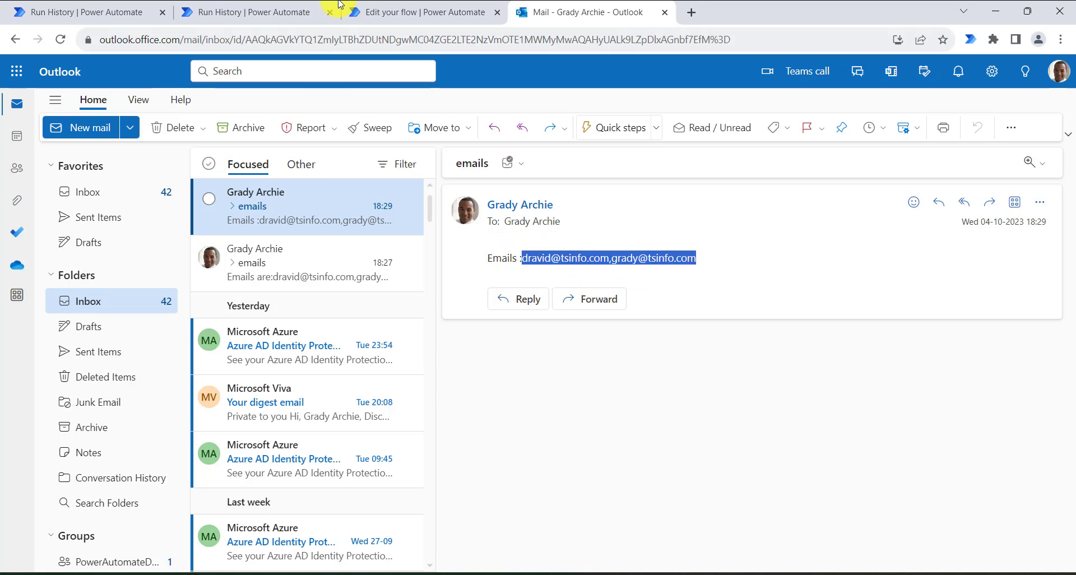
Switch to the Power Automate flow using the Select action and examine the Person details array in Initialize variable
{"action": "left_click", "coordinate": [408, 15]}
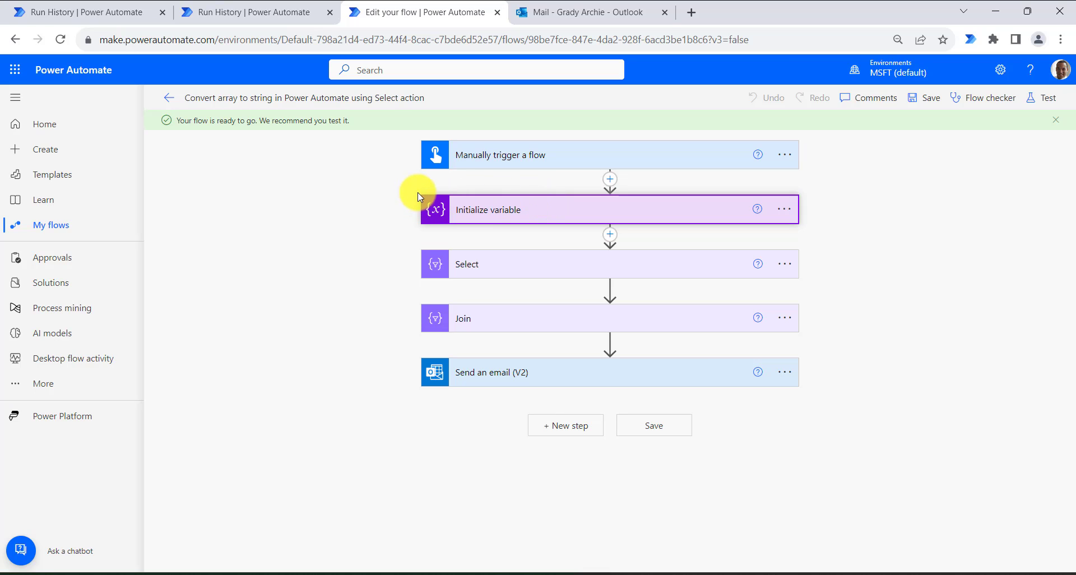
{"action": "left_click", "coordinate": [573, 218]}
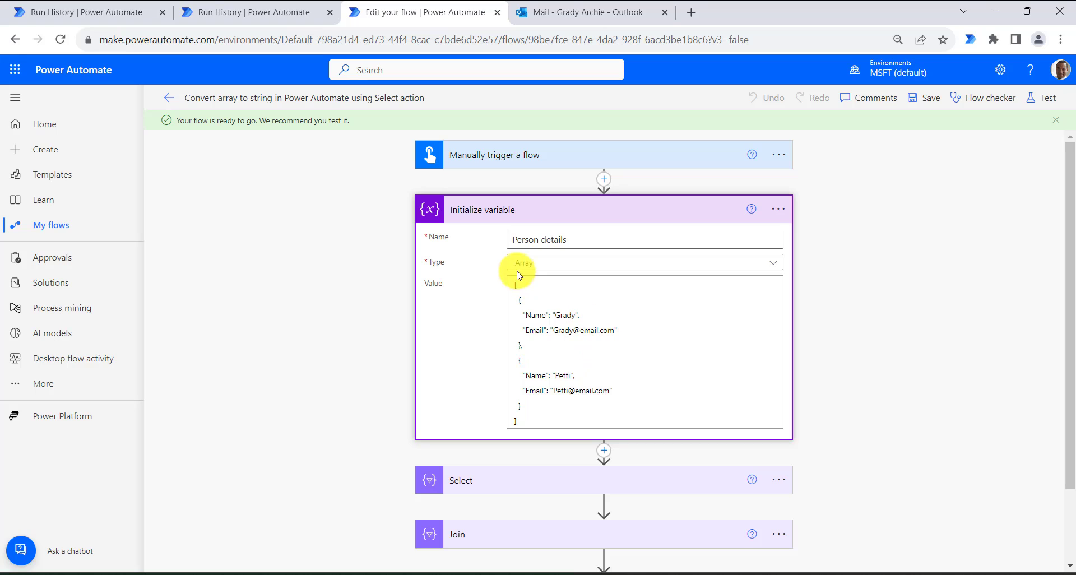
{"action": "left_click_drag", "start_coordinate": [583, 240], "coordinate": [487, 240]}
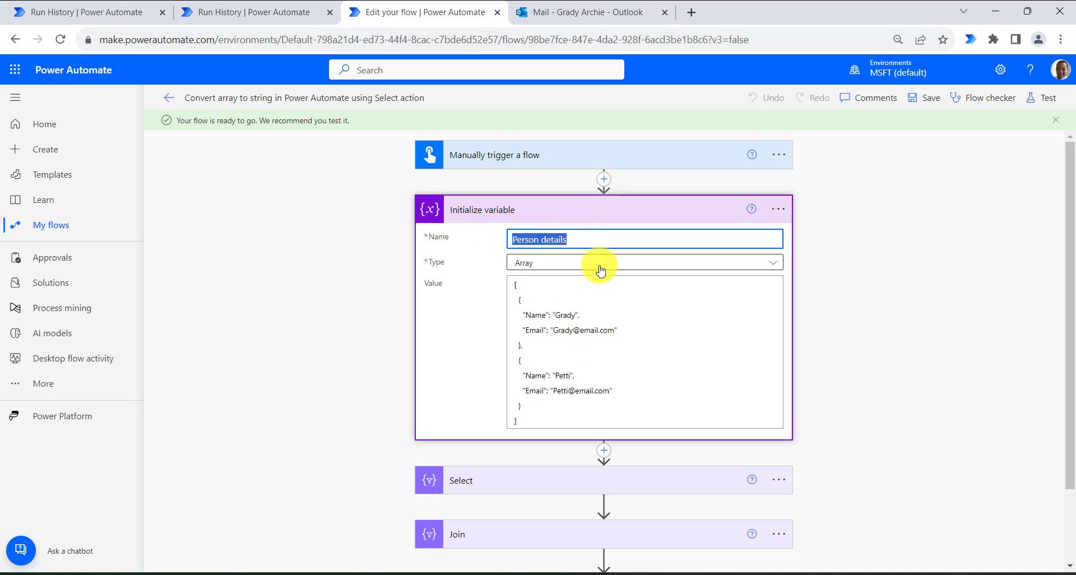
{"action": "left_click", "coordinate": [513, 282]}
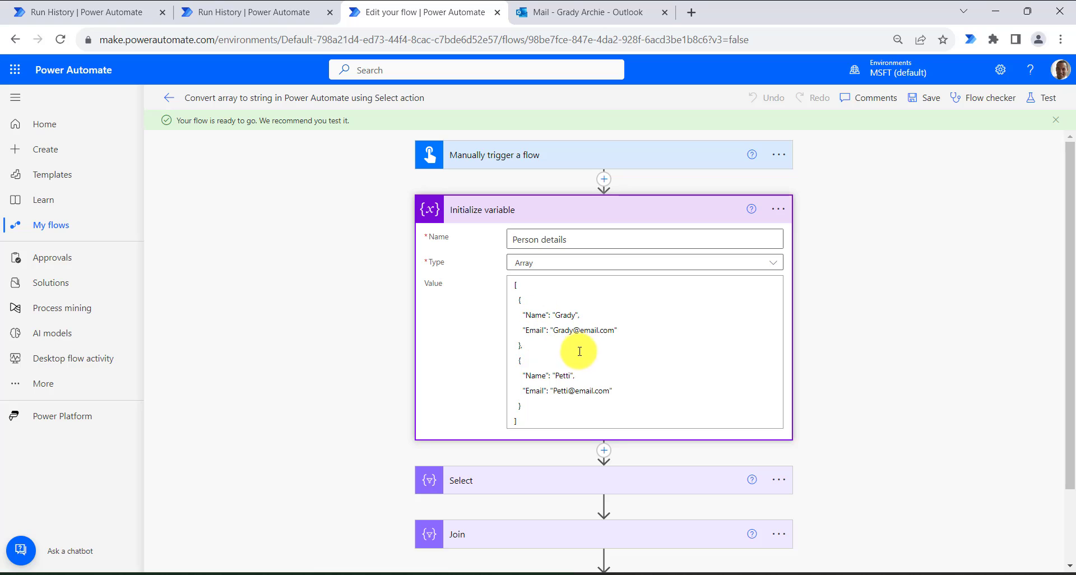
{"action": "scroll", "coordinate": [594, 356], "scroll_direction": "down", "scroll_amount": 2}
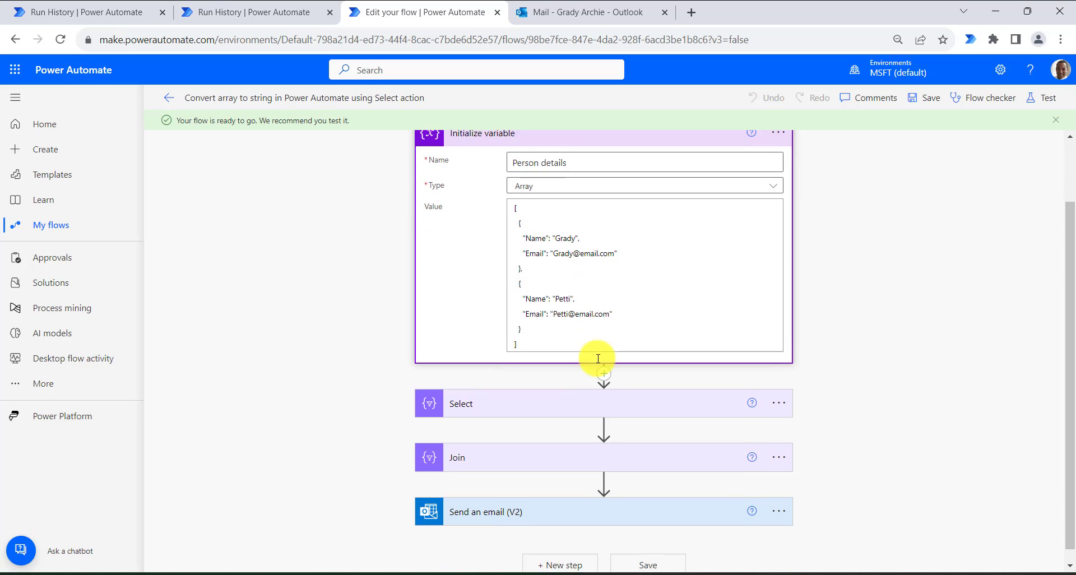
Expand the Select action and compare its Email mapping with the Email entries in the Person details array
{"action": "left_click", "coordinate": [542, 396]}
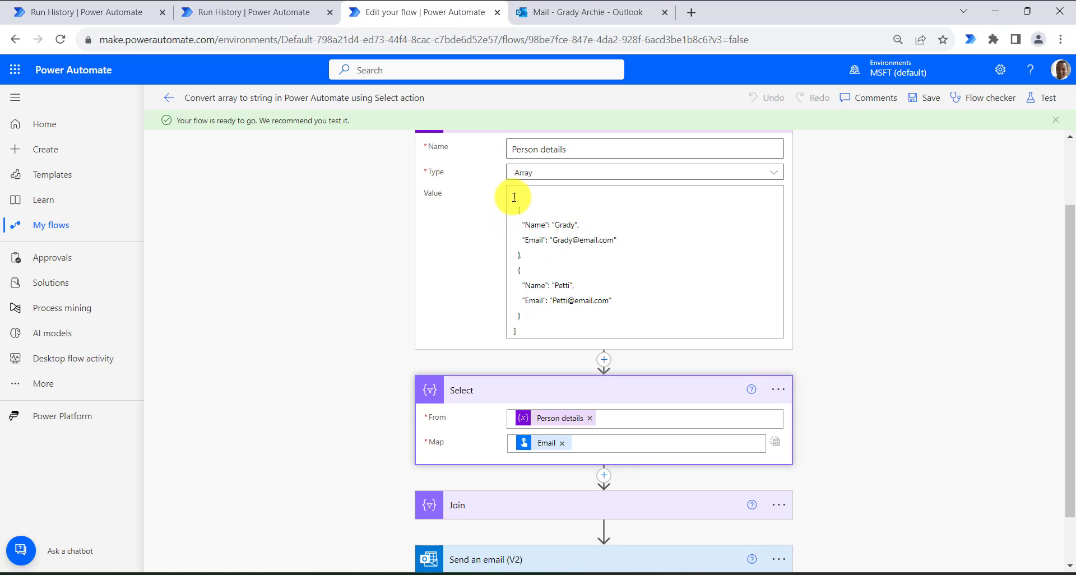
{"action": "left_click", "coordinate": [555, 302]}
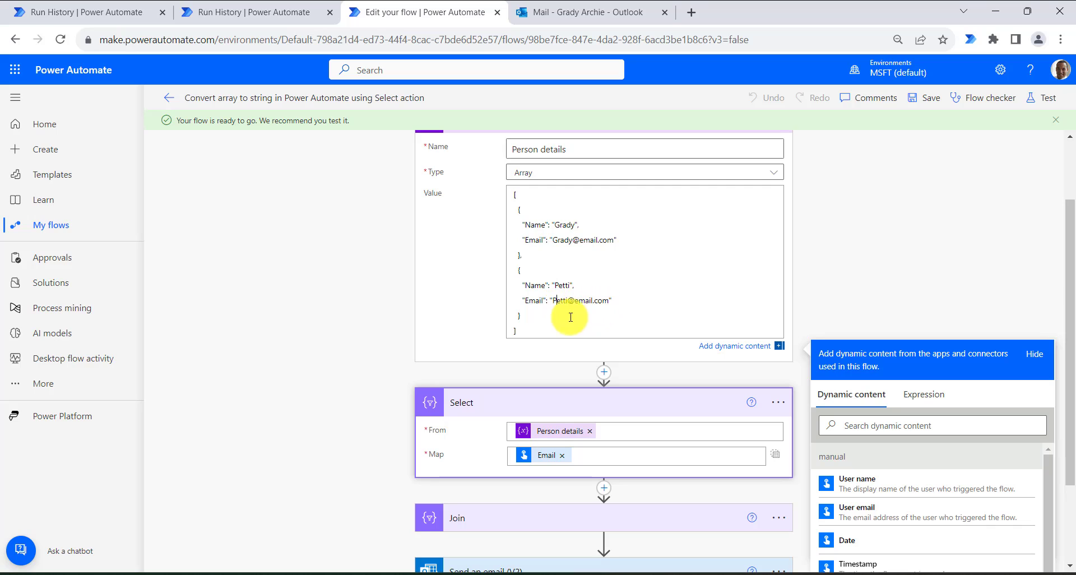
{"action": "left_click_drag", "start_coordinate": [553, 240], "coordinate": [617, 241]}
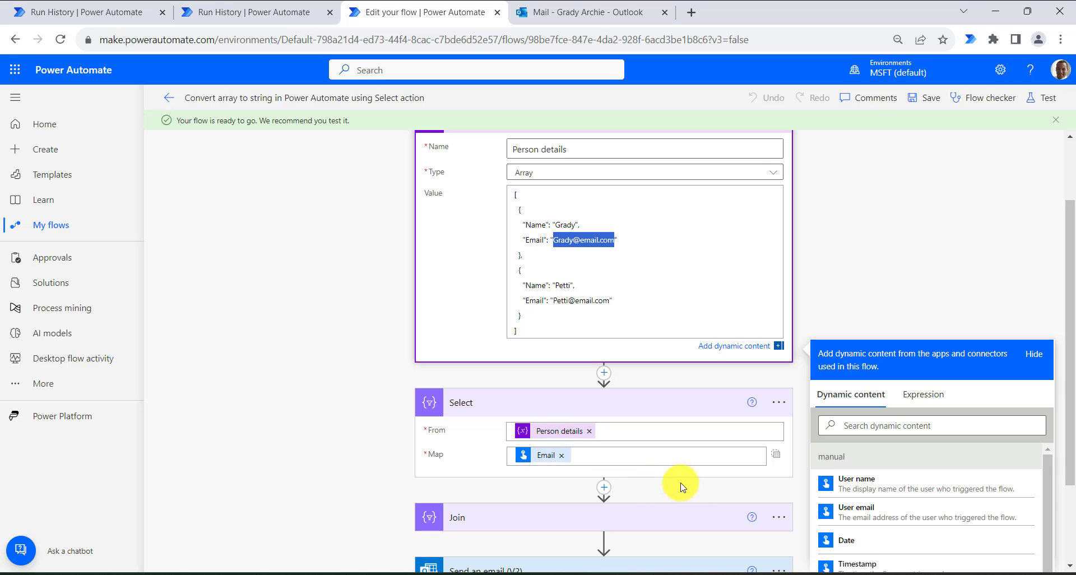
Expand the Join action and examine its From input and Join with separator against the source array
{"action": "scroll", "coordinate": [621, 423], "scroll_direction": "down", "scroll_amount": 3}
{"action": "left_click", "coordinate": [513, 415]}
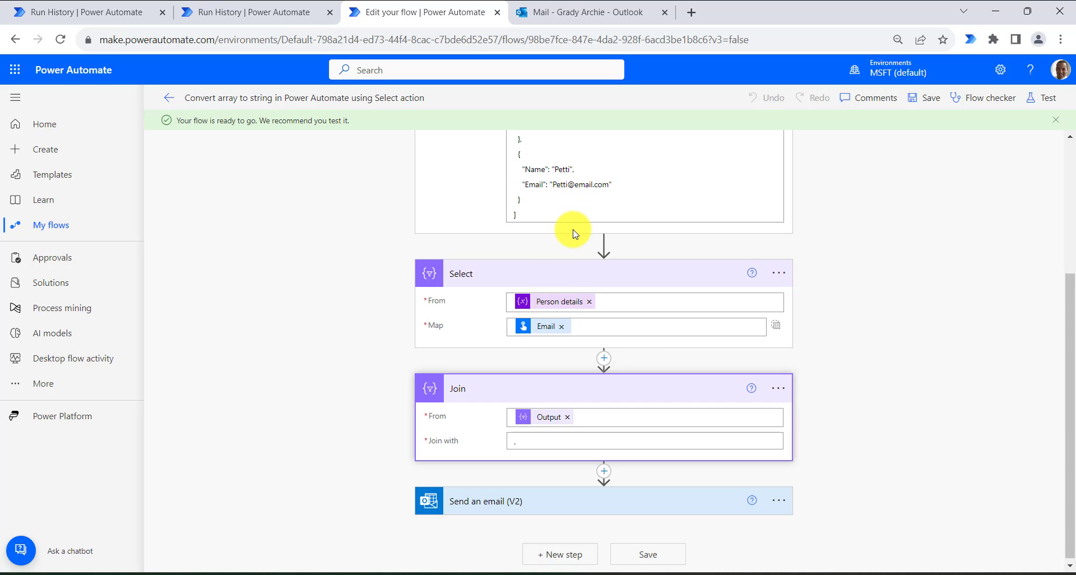
{"action": "scroll", "coordinate": [571, 229], "scroll_direction": "up", "scroll_amount": 3}
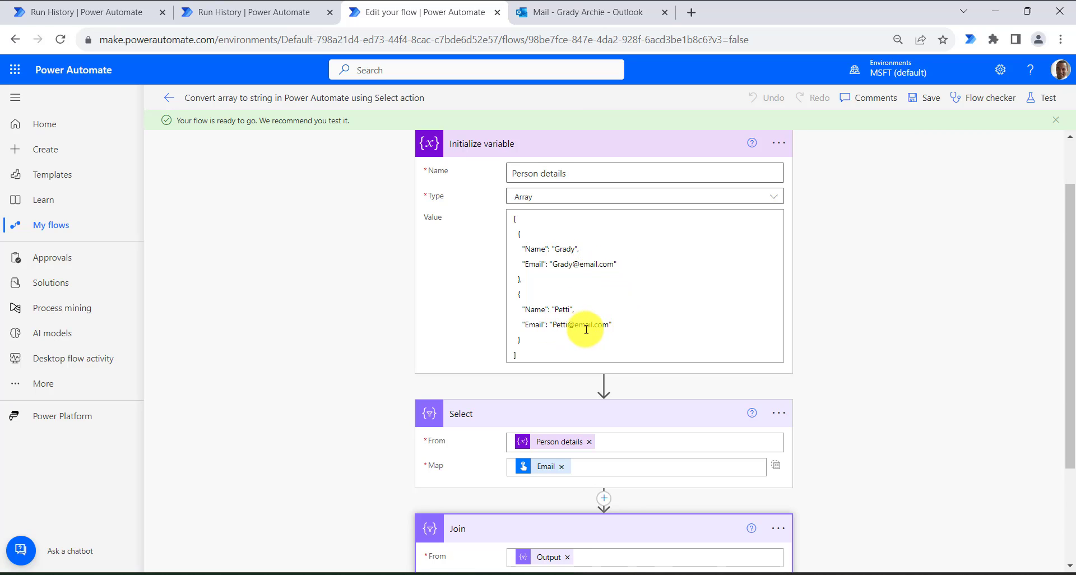
{"action": "scroll", "coordinate": [584, 369], "scroll_direction": "down", "scroll_amount": 3}
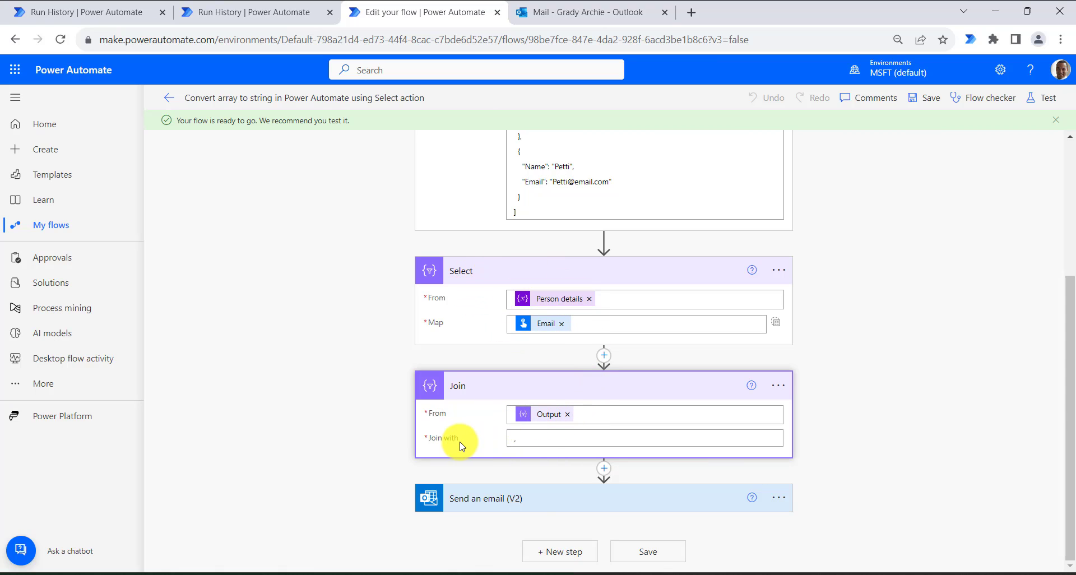
{"action": "left_click", "coordinate": [515, 439]}
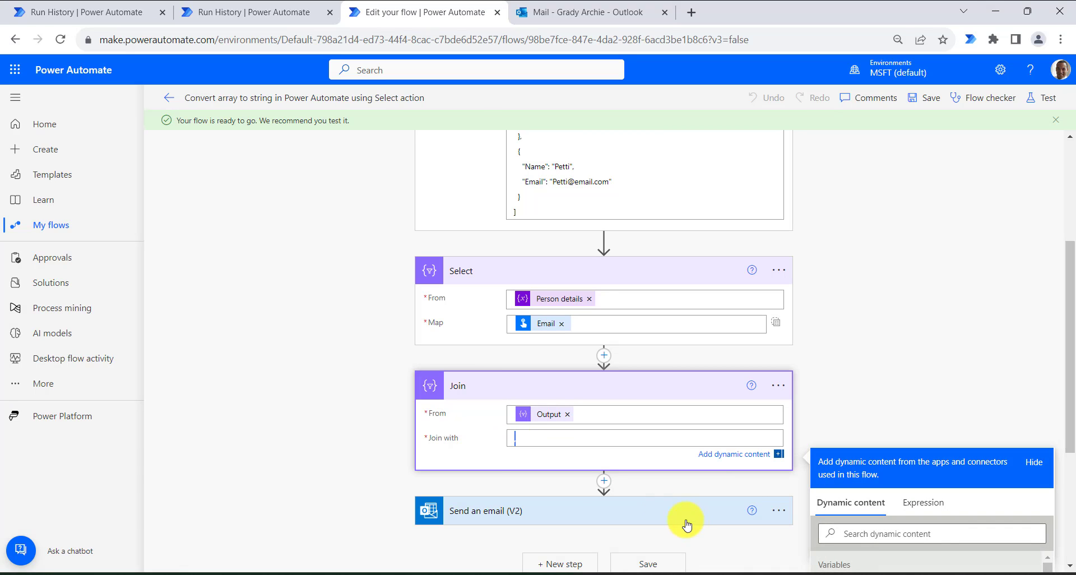
Expand the Send an email (V2) action to review its recipient, subject and Output body, and save the flow
{"action": "left_click", "coordinate": [643, 519]}
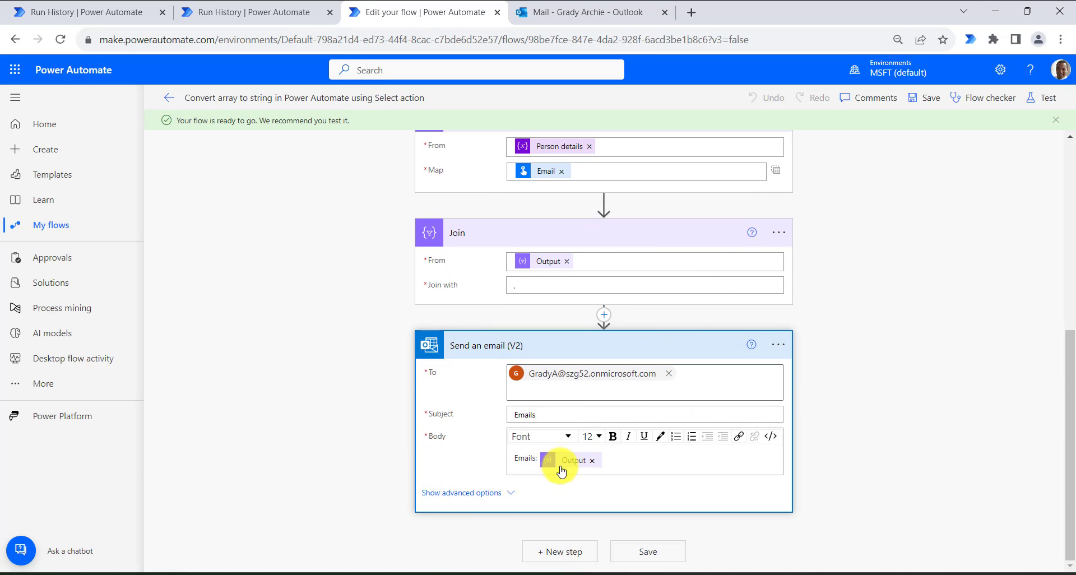
{"action": "left_click", "coordinate": [929, 98]}
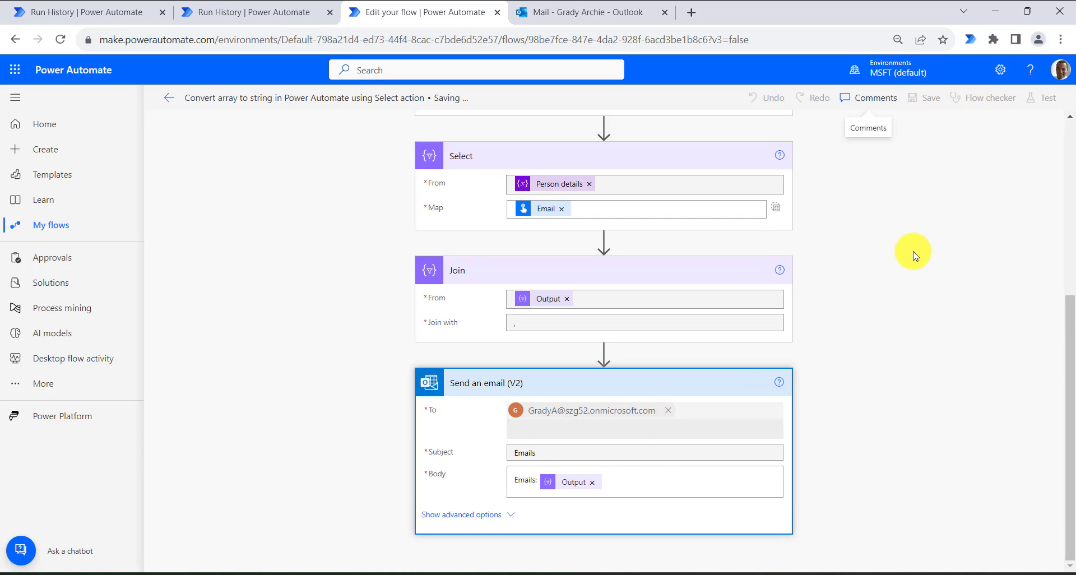
Test the Select action flow manually, running it through to completion, and check its run status
{"action": "left_click", "coordinate": [1047, 100]}
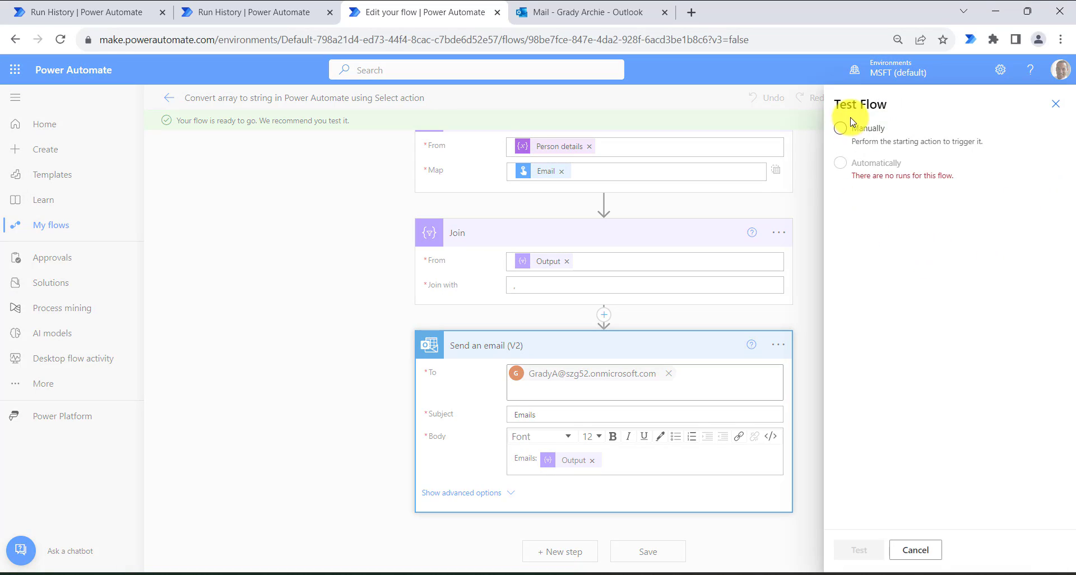
{"action": "left_click", "coordinate": [840, 127]}
{"action": "left_click", "coordinate": [863, 549]}
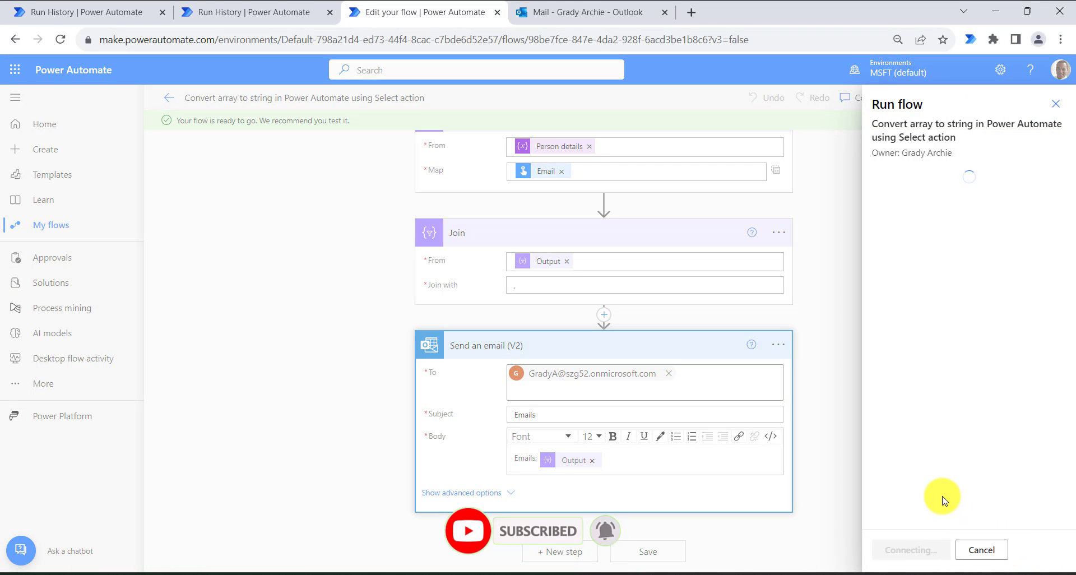
{"action": "left_click", "coordinate": [902, 552]}
{"action": "left_click", "coordinate": [902, 552]}
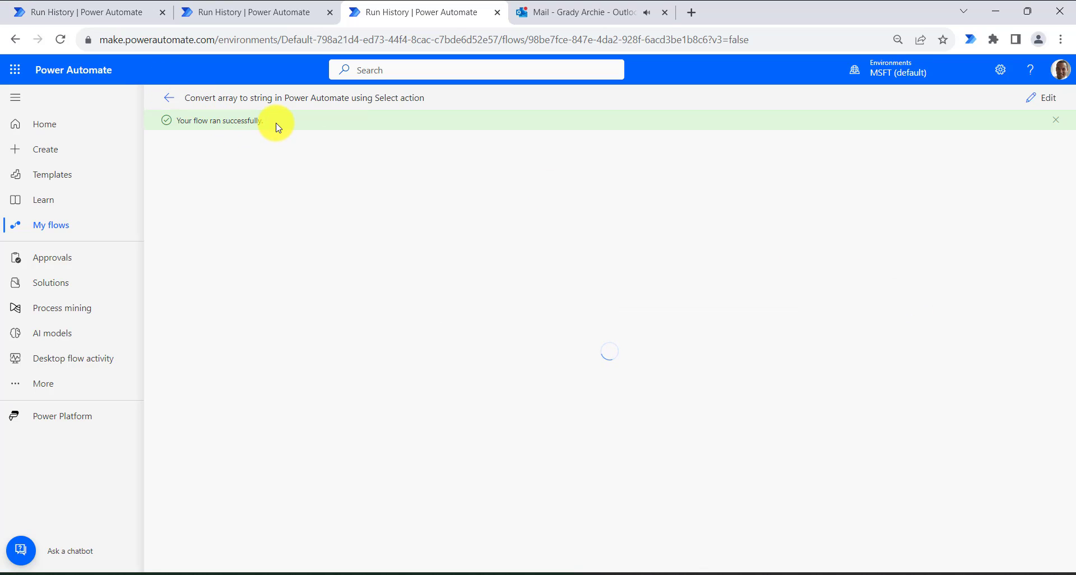
{"action": "triple_click", "coordinate": [236, 117]}
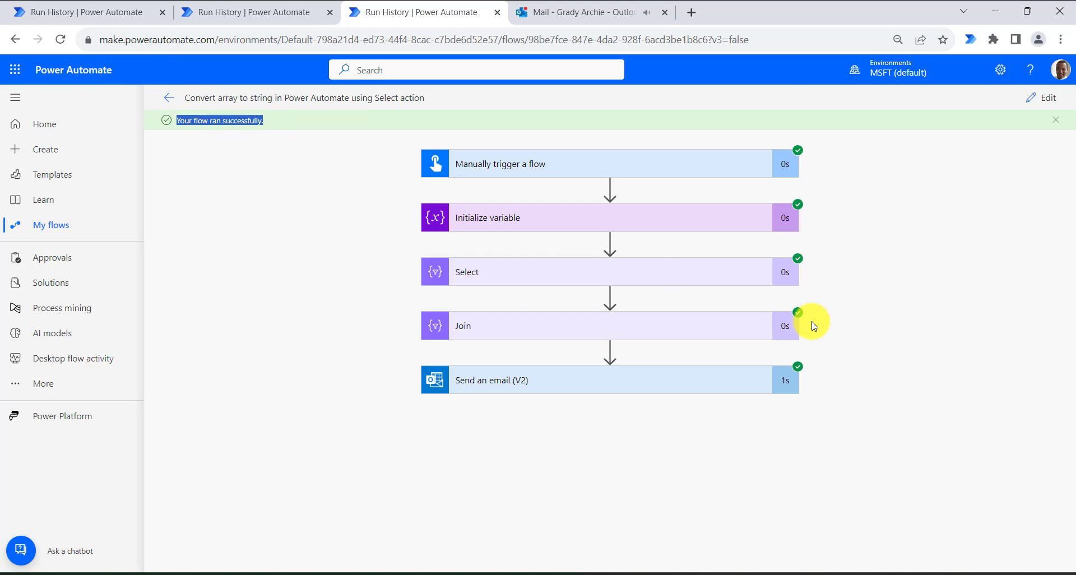
Switch to Outlook, open the newest Emails message and check the comma-separated addresses in its body
{"action": "left_click", "coordinate": [580, 12]}
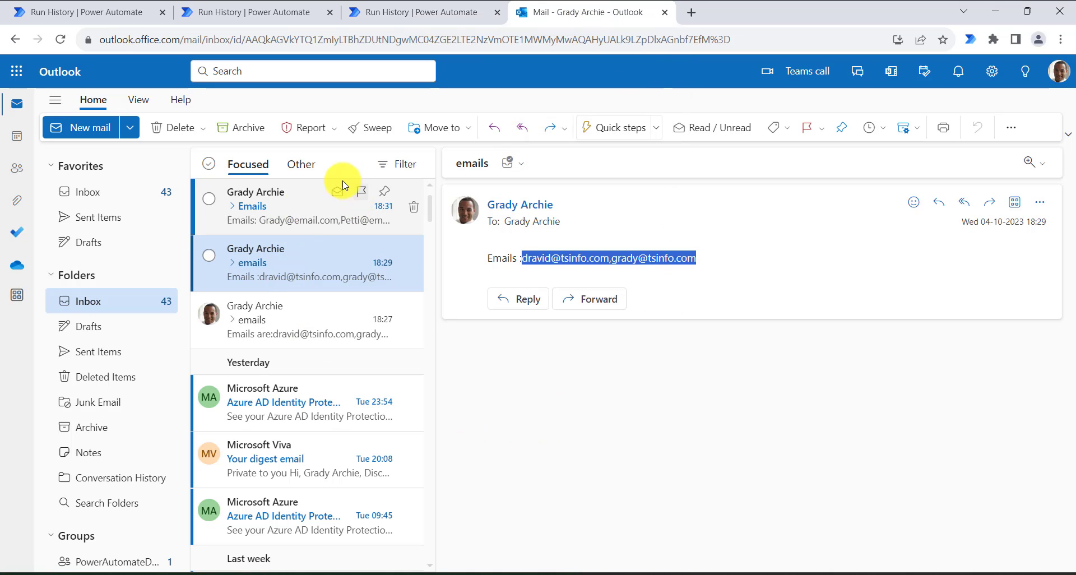
{"action": "left_click", "coordinate": [290, 203]}
{"action": "left_click_drag", "start_coordinate": [688, 259], "coordinate": [518, 259]}
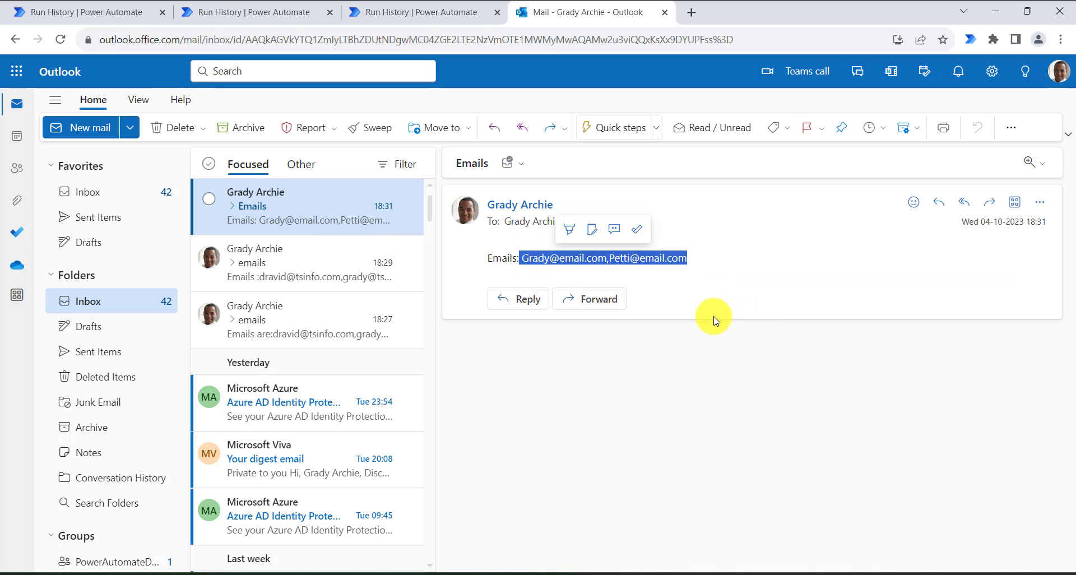